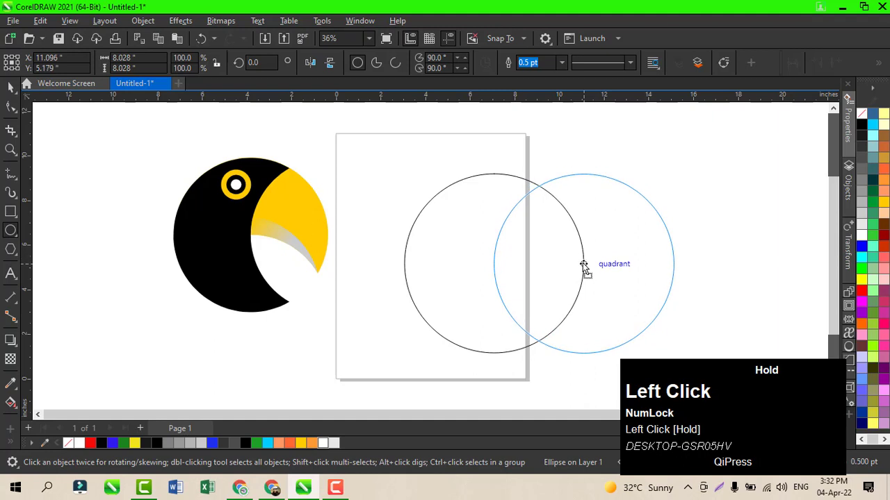
Step: Duplicate the circle with the copy's centre on the original's right quadrant, and align the two circles' centres at the same height
right_click(584, 266)
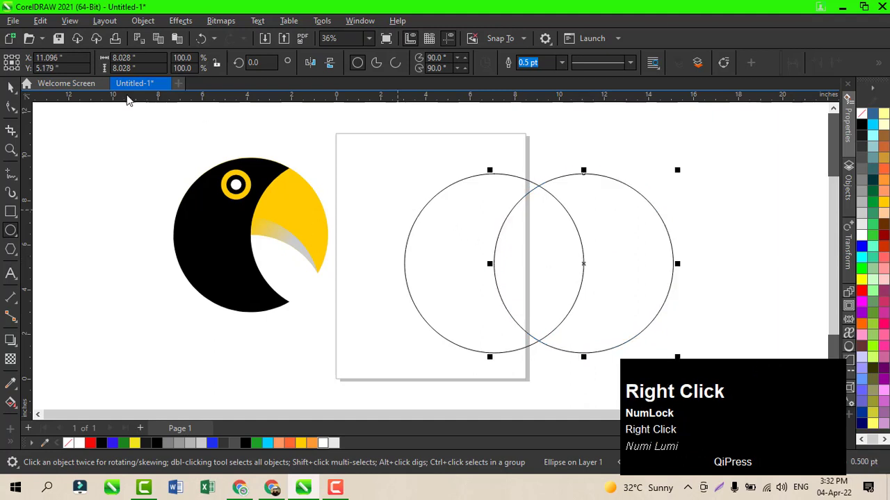
click(11, 86)
drag(368, 144, 691, 377)
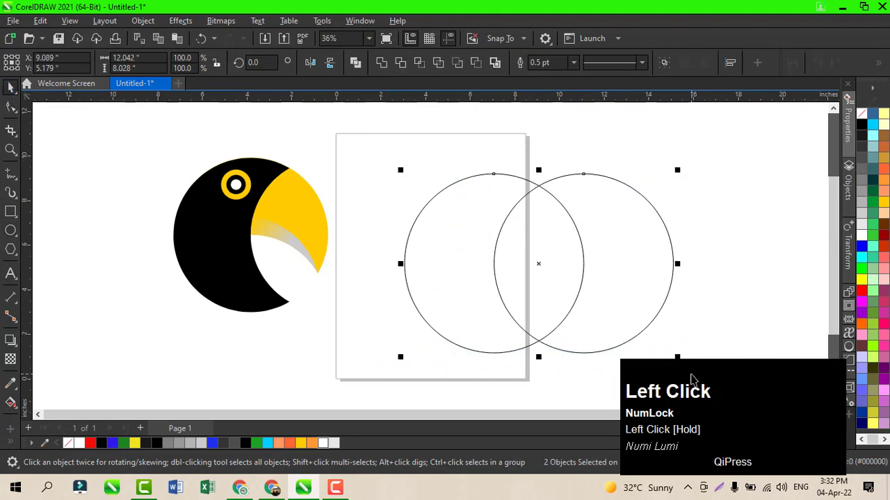
key(e)
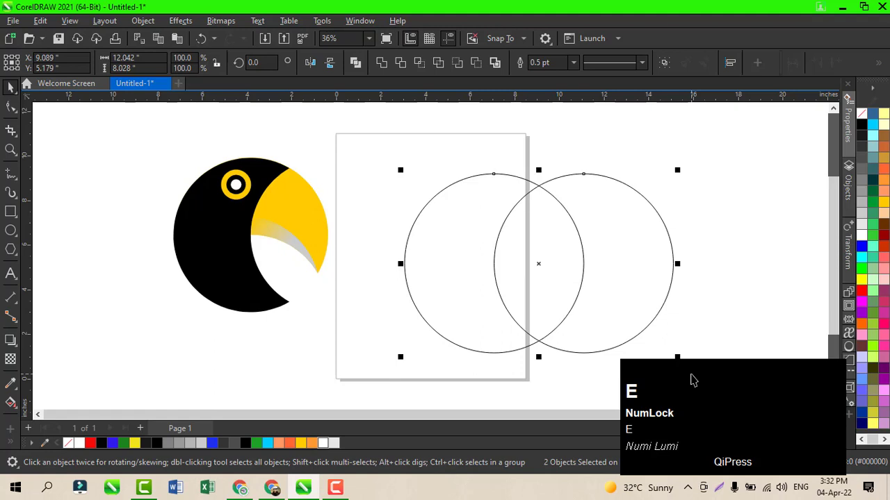
click(744, 269)
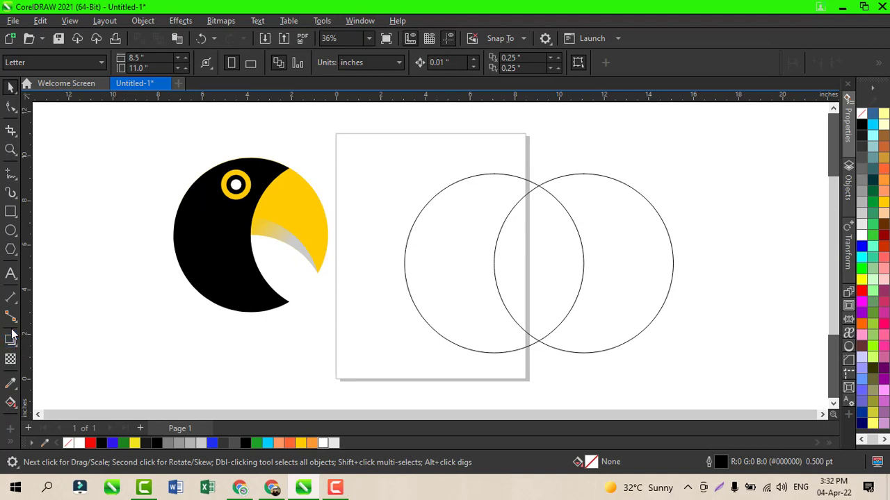
Step: Use Smart Fill to create a black, outline-free crescent from the left circle's area outside the overlap
click(12, 403)
click(46, 421)
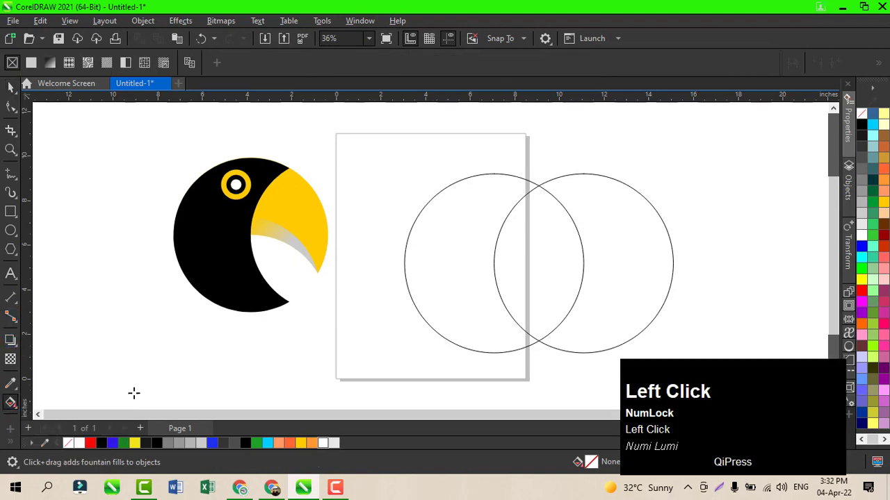
click(447, 287)
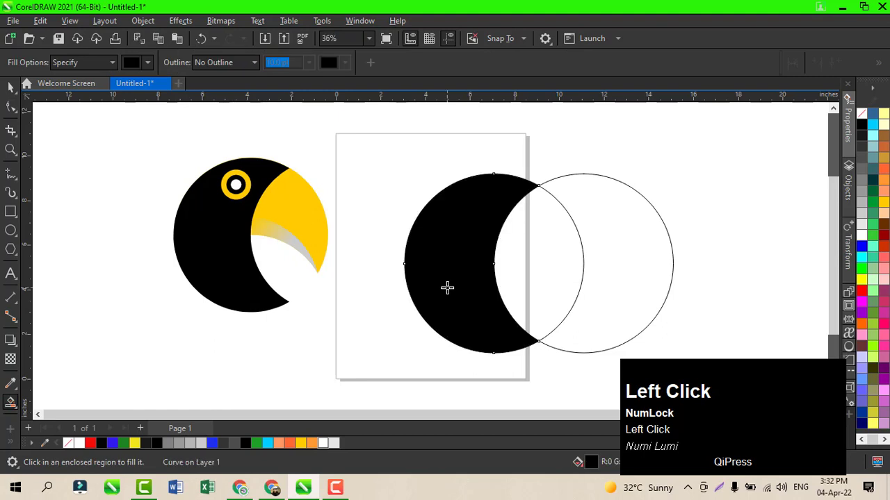
click(10, 86)
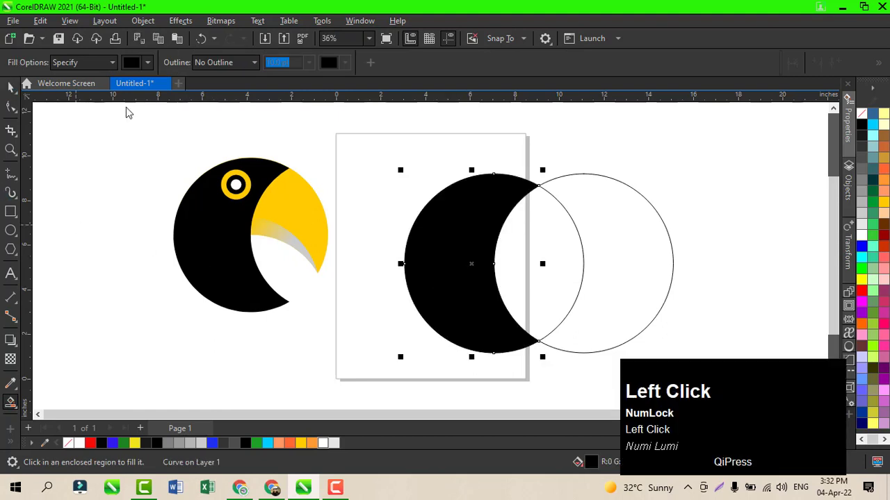
Step: Move the crescent's rotation centre to the left circle's centre and rotate a copy 75 degrees clockwise
click(472, 263)
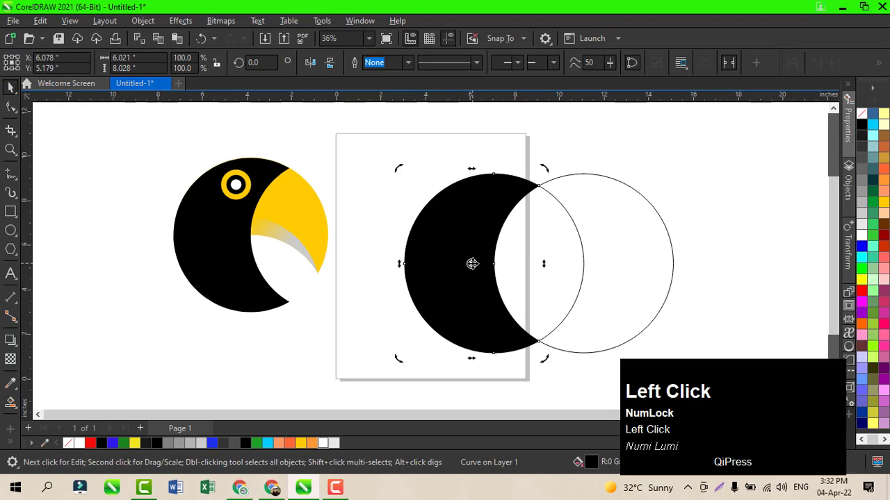
drag(472, 264, 492, 263)
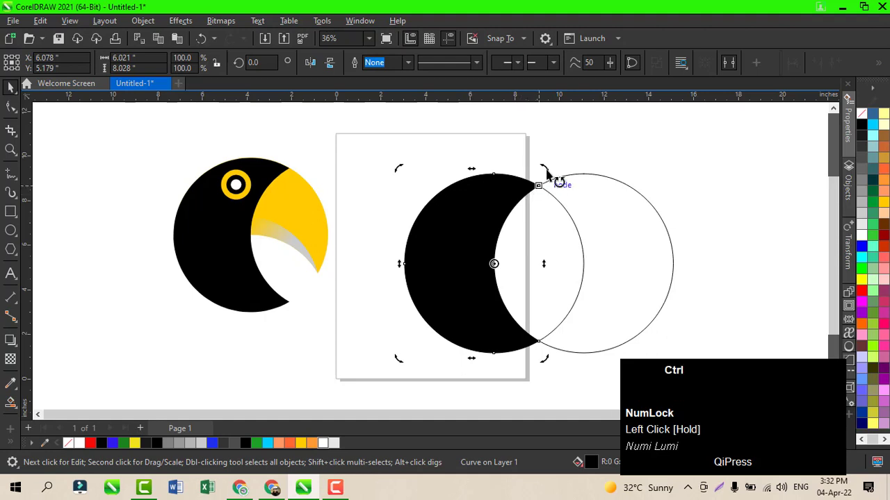
drag(556, 181, 605, 307)
right_click(606, 304)
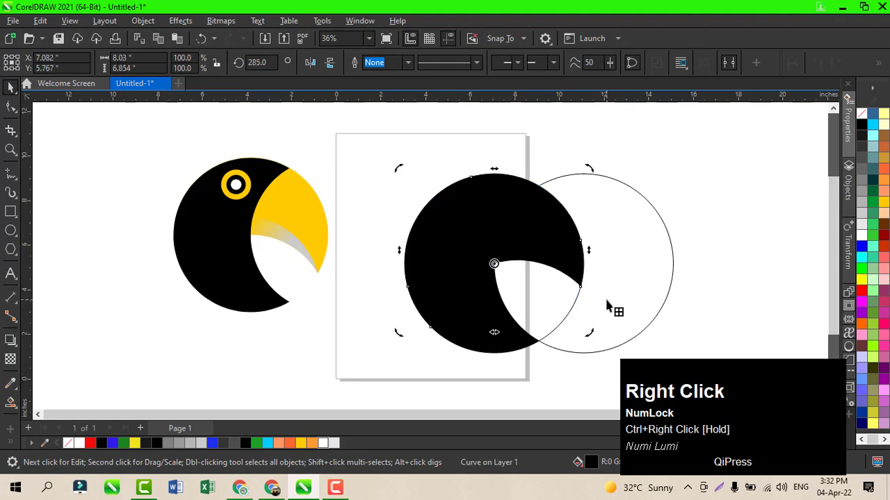
Step: Fill the rotated crescent copy with yellow #FFCC00 and send it behind the black crescent as the beak
click(6, 88)
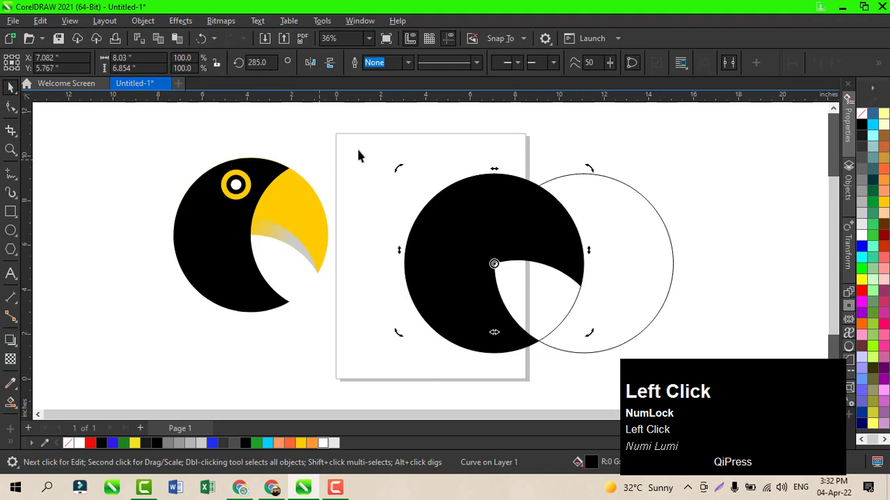
click(884, 202)
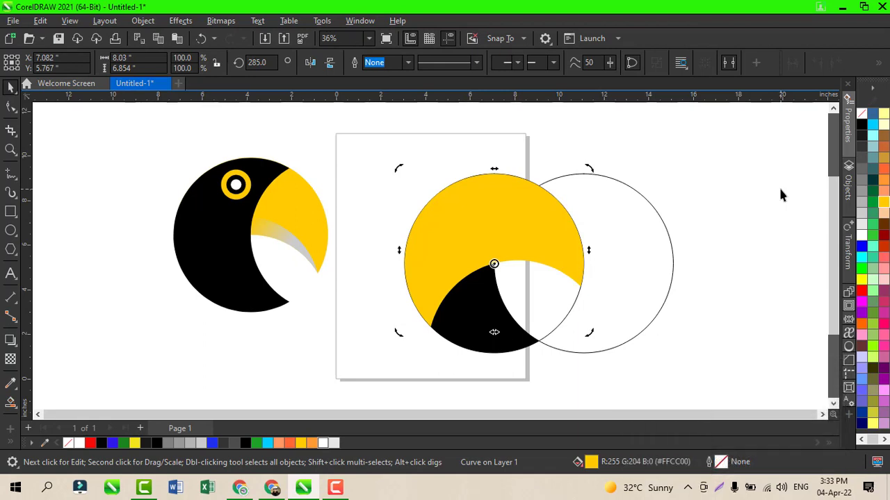
key(ctrl)
key(ctrl+Home)
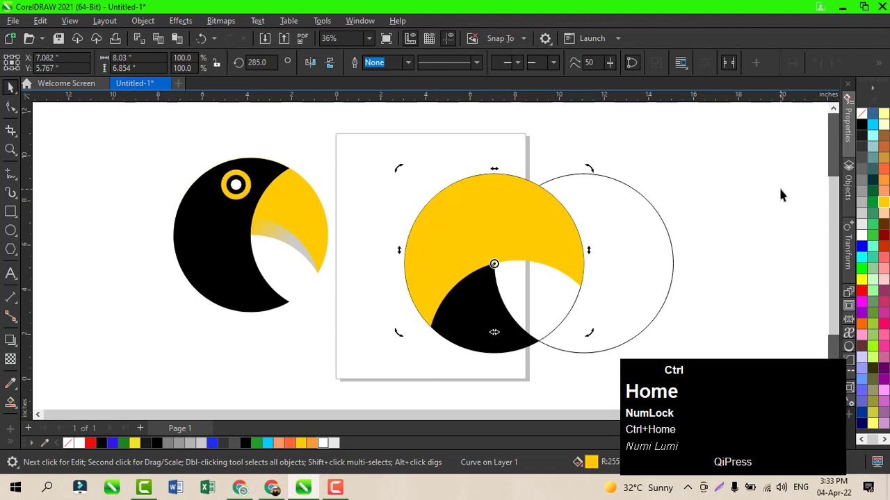
key(ctrl+End)
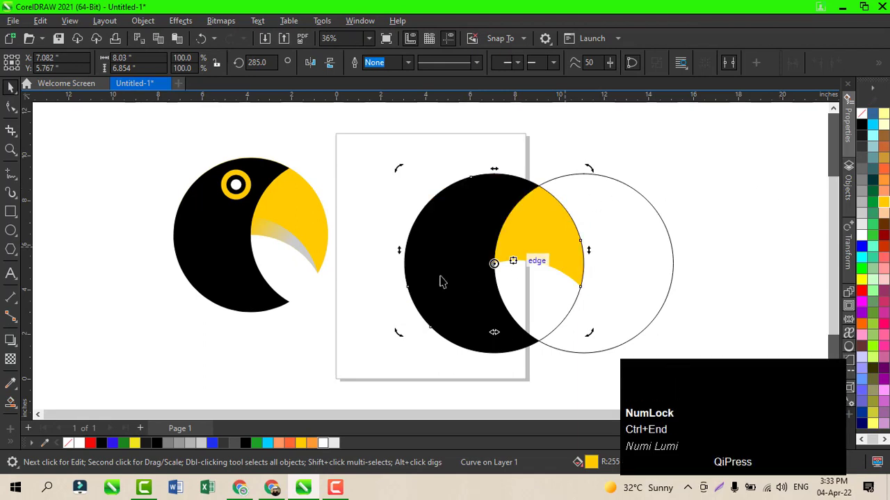
Step: Move the yellow crescent's rotation centre to the beak tip and rotate a copy 15 degrees clockwise
drag(493, 264, 580, 286)
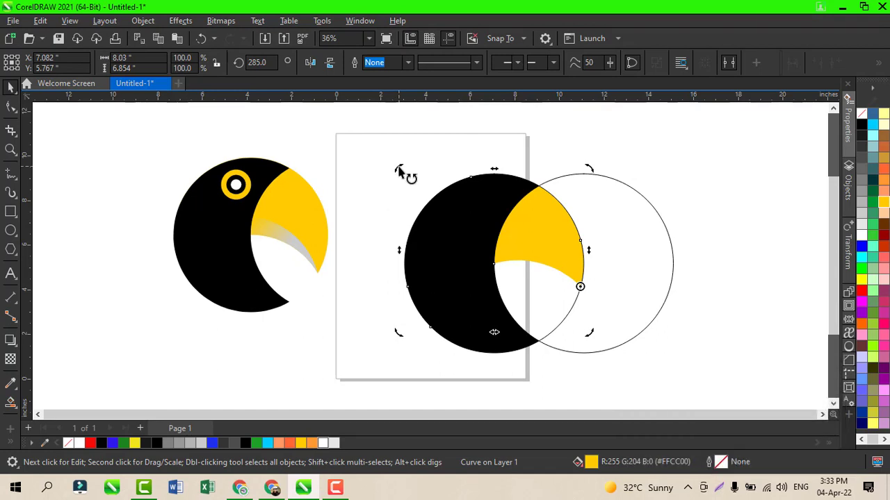
drag(401, 173, 419, 136)
right_click(419, 136)
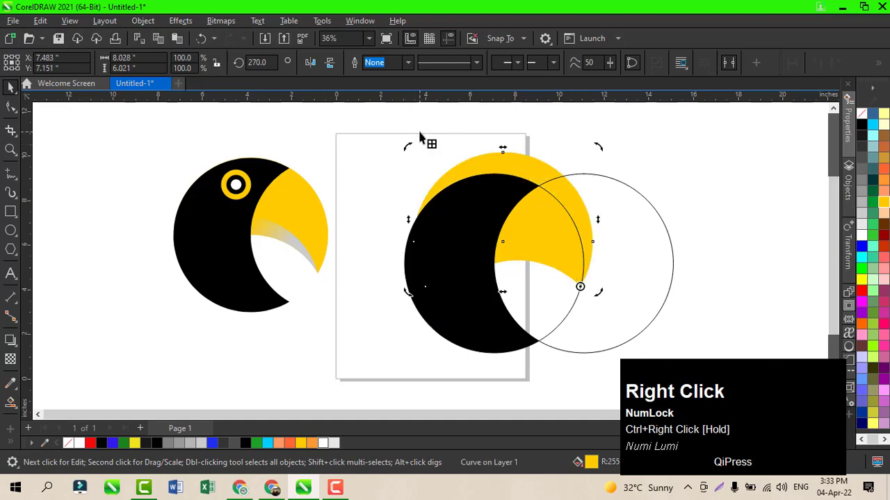
Step: Trim the left circle with the rotated yellow copy and move that copy clear of the bird on the right
shift+click(571, 310)
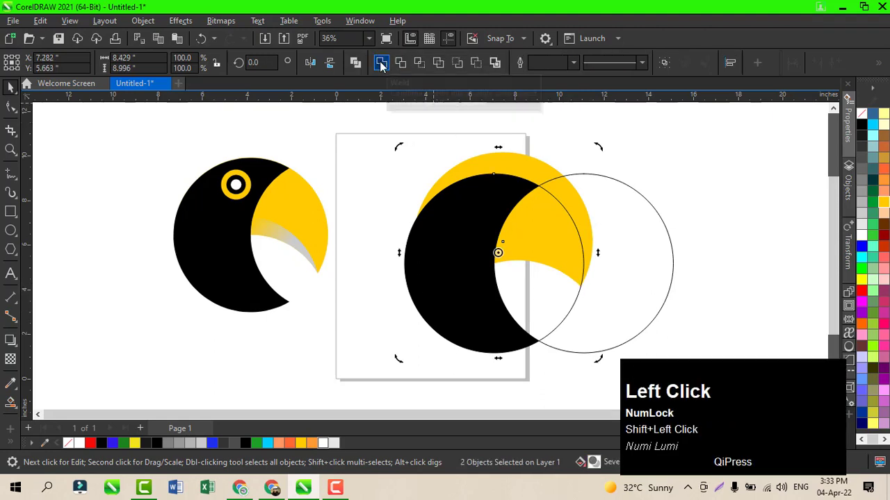
click(401, 63)
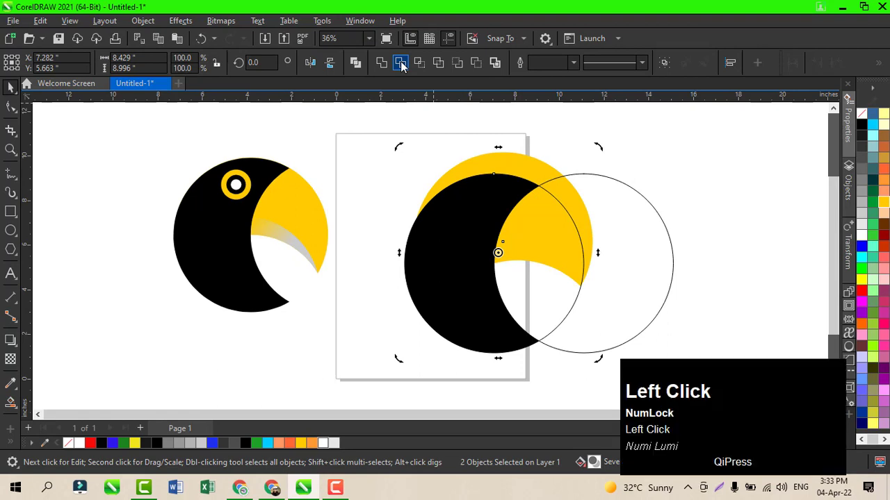
drag(544, 177, 731, 151)
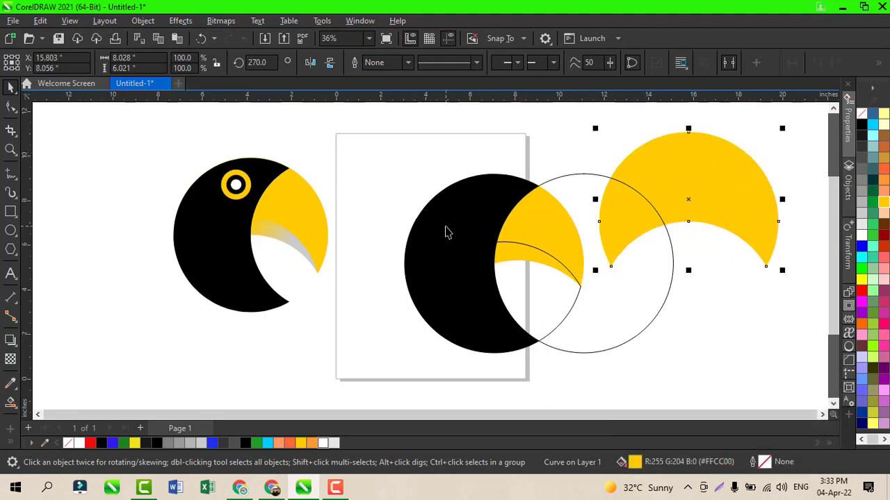
click(528, 237)
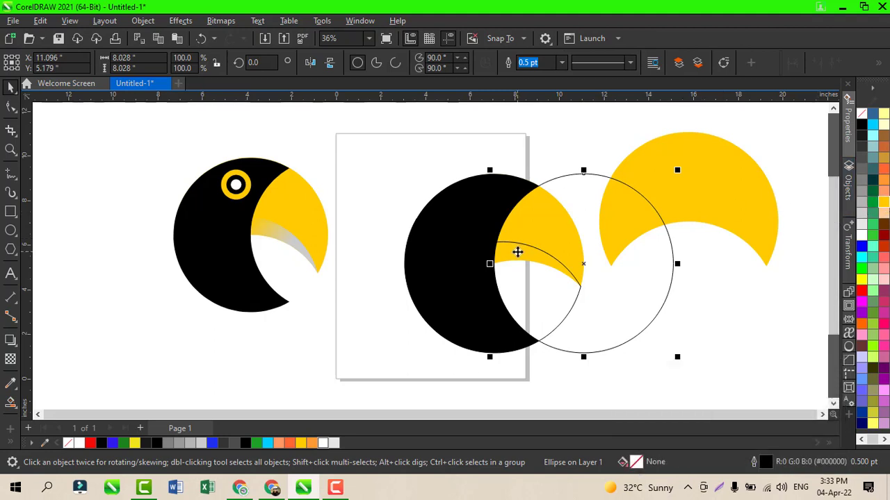
click(389, 221)
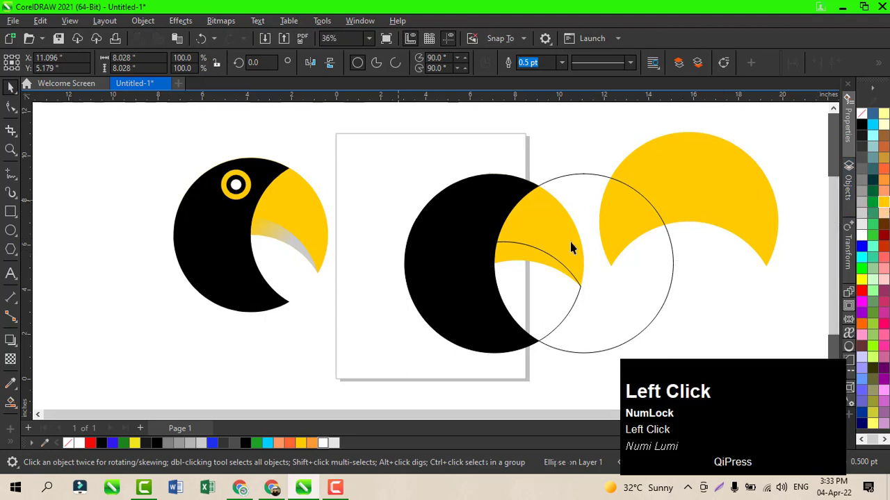
click(528, 262)
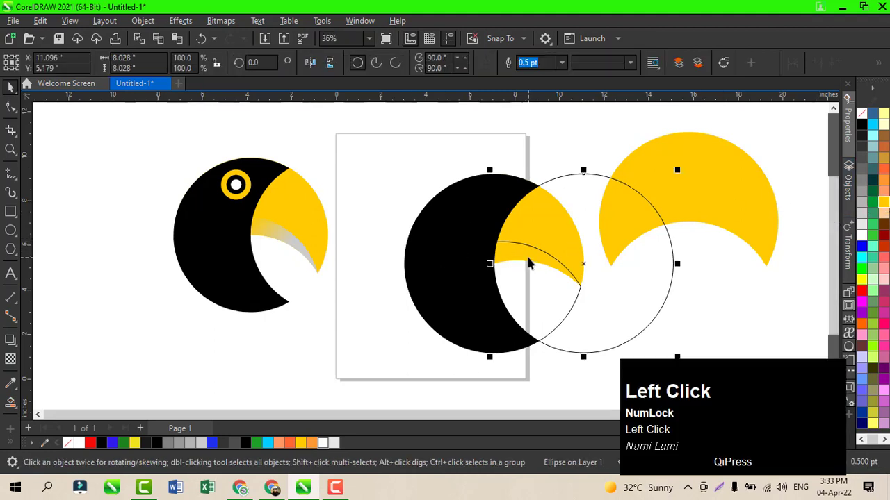
click(883, 196)
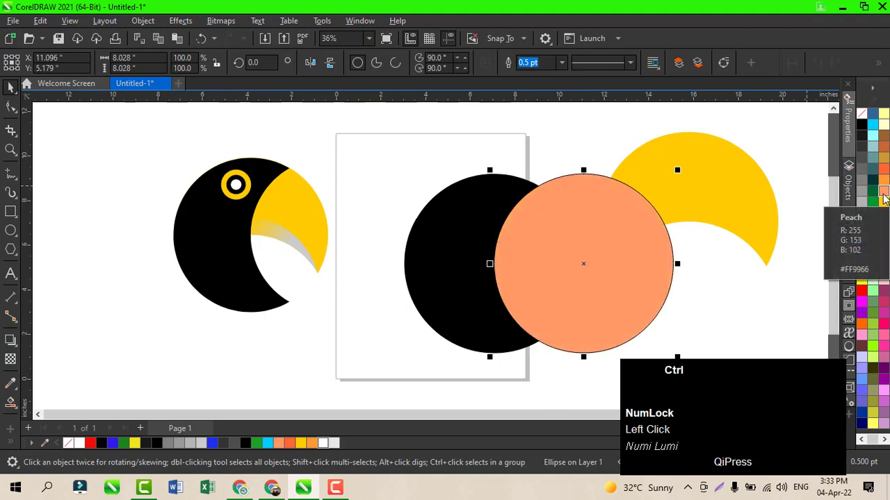
key(ctrl+z)
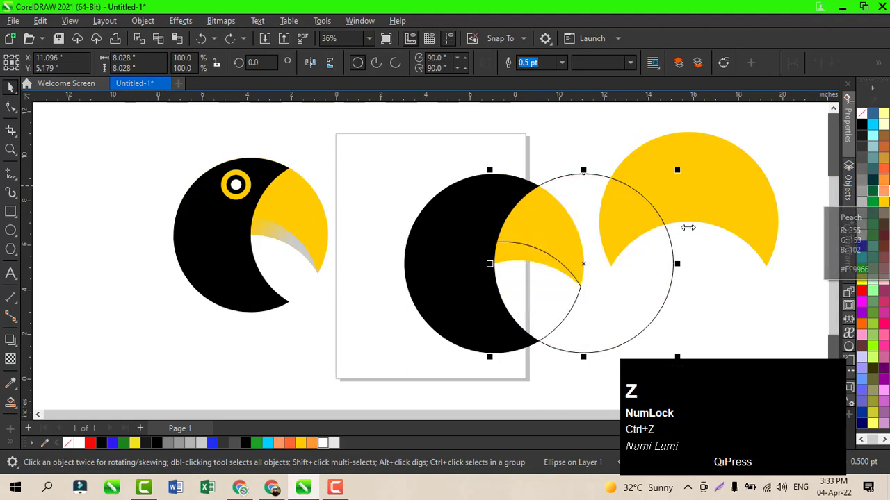
Step: Use Smart Fill to create the narrow strip along the beak's lower edge and colour it yellow #FFCC00
click(19, 411)
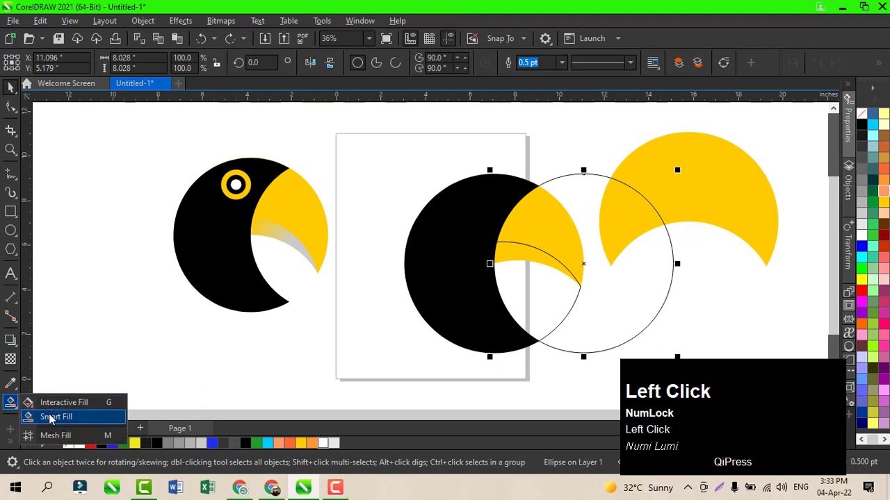
click(45, 415)
click(504, 255)
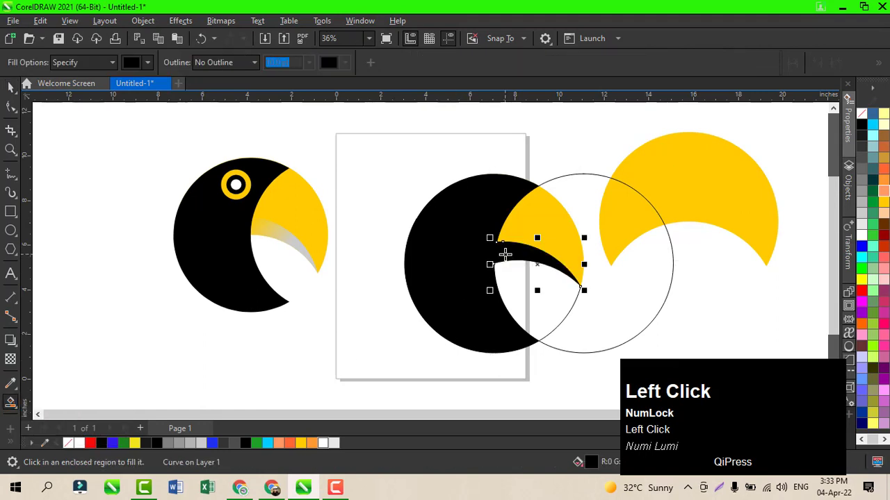
click(883, 205)
Step: Apply a linear fountain fill across the lower beak strip, running from yellow to 20% Black
key(g)
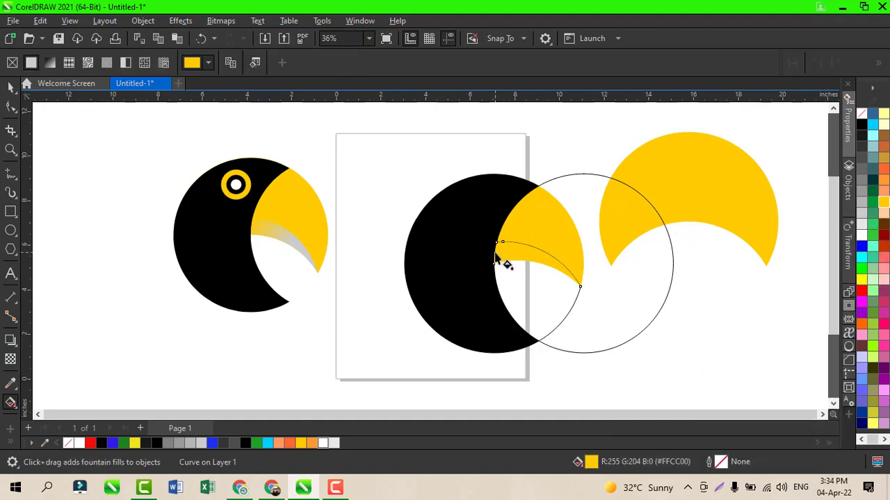
drag(494, 253, 553, 257)
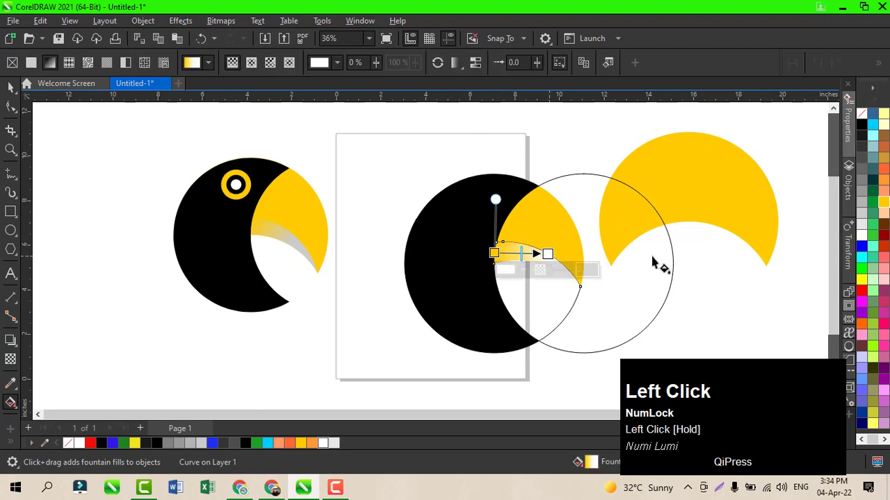
click(864, 212)
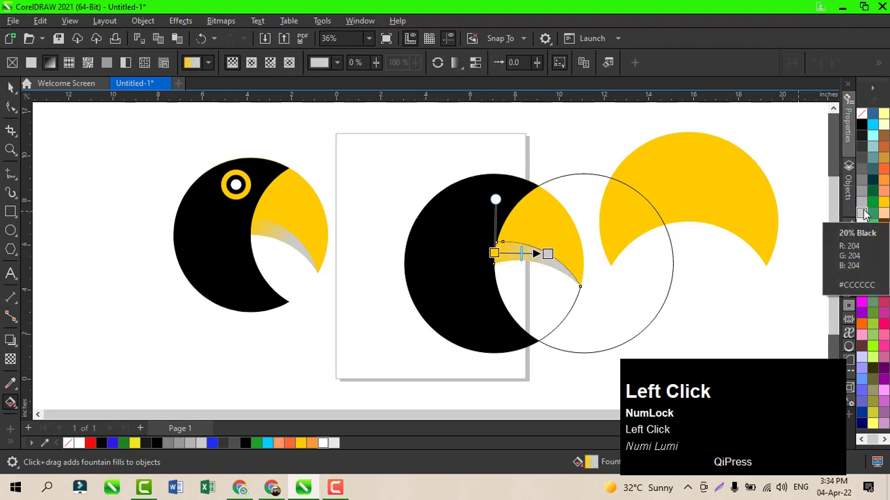
Step: Change the end colour of the lower beak strip's gradient to a light yellow
click(883, 169)
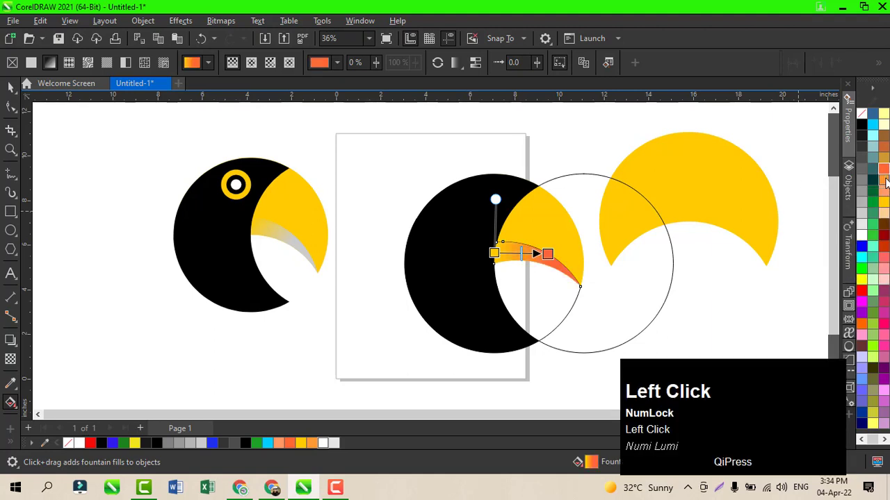
click(884, 180)
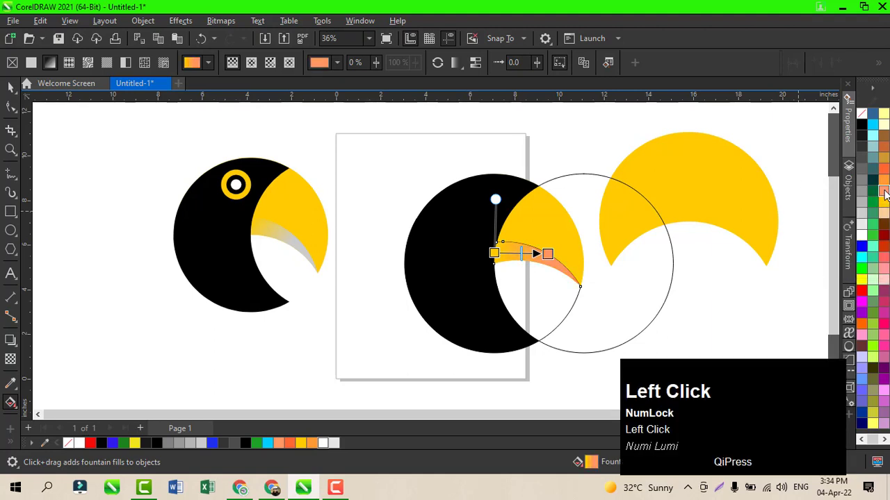
click(873, 125)
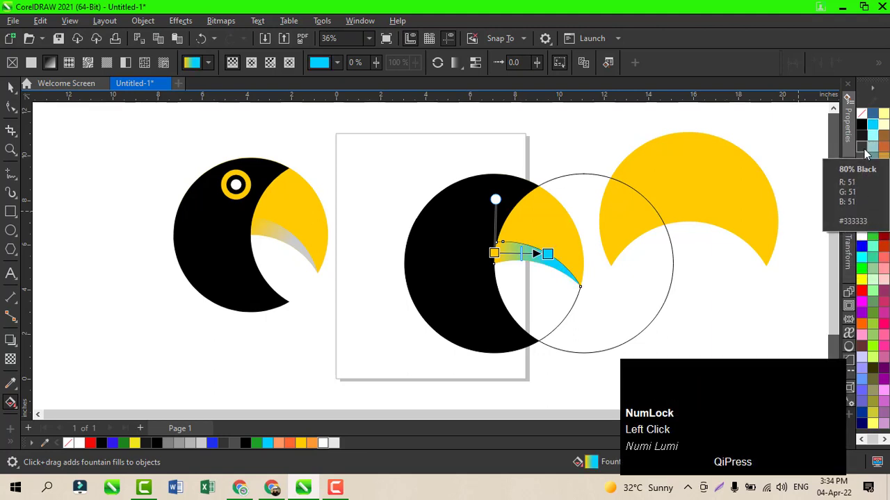
click(883, 114)
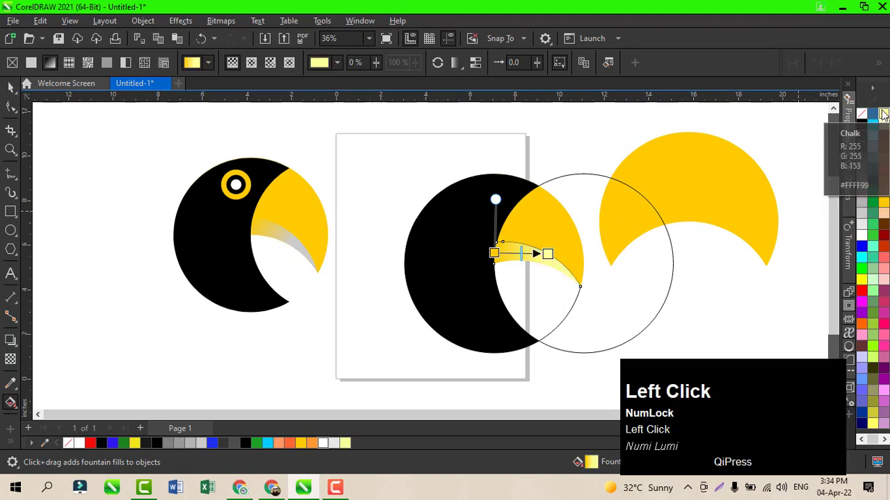
click(863, 282)
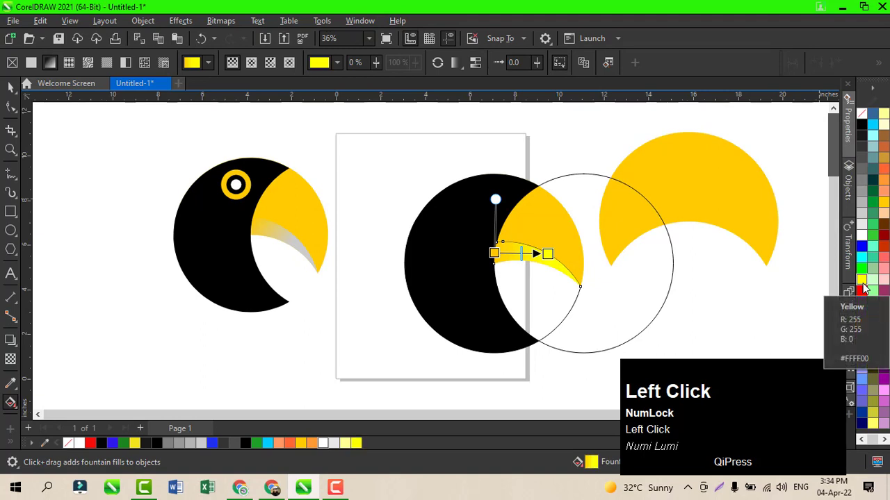
click(862, 269)
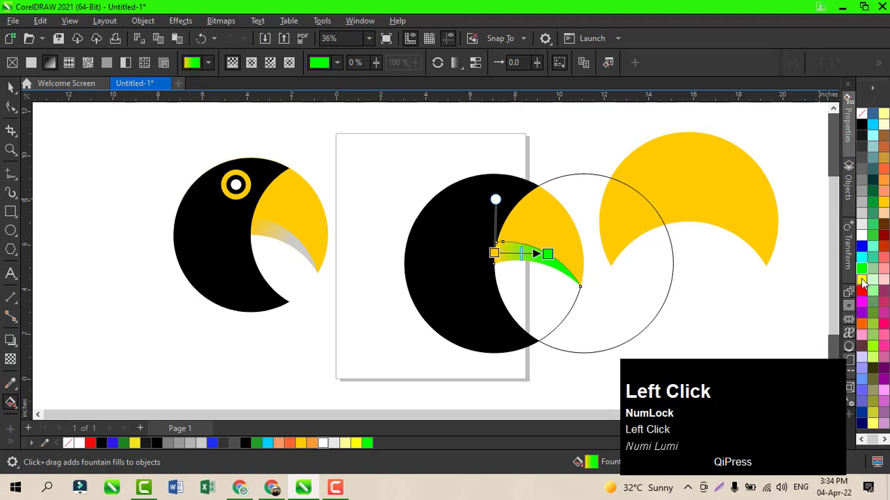
click(862, 283)
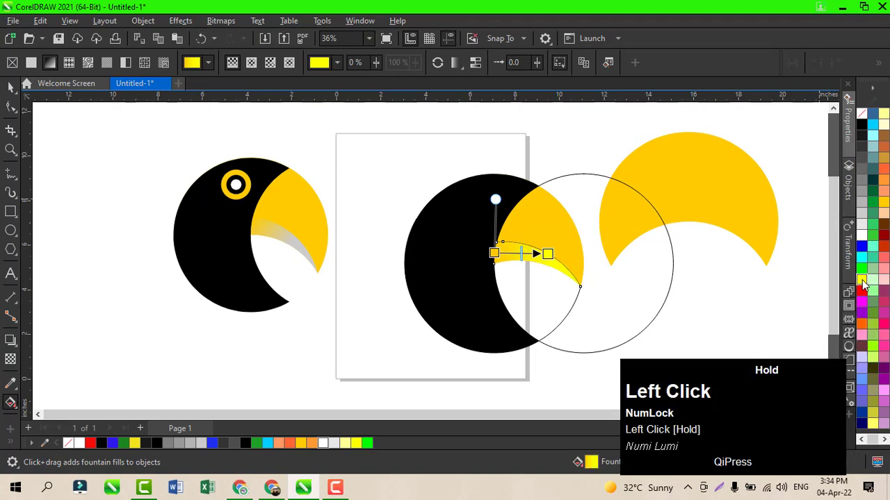
drag(826, 300, 797, 309)
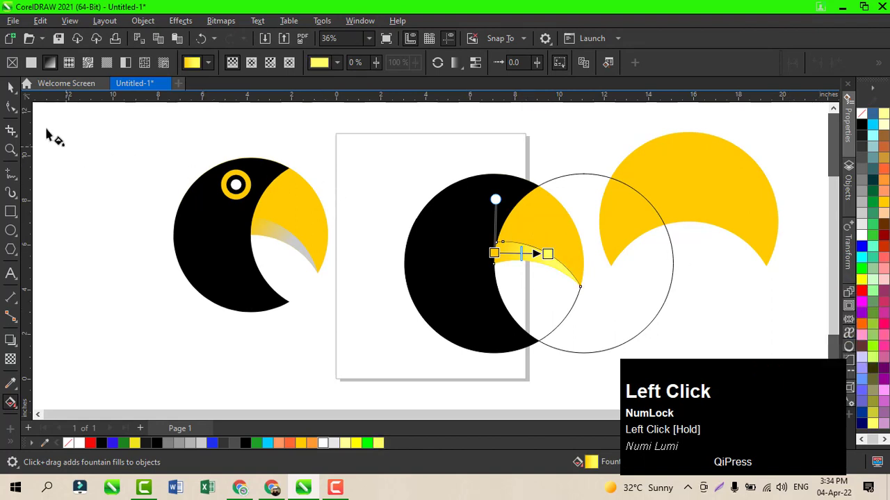
Step: Delete the unfilled outline circle that overlaps the beak and extends beyond the bird
click(11, 87)
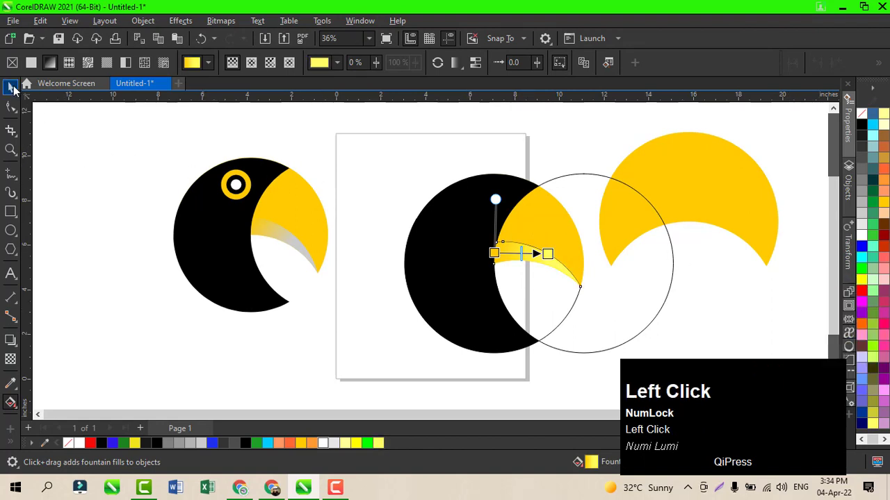
click(551, 229)
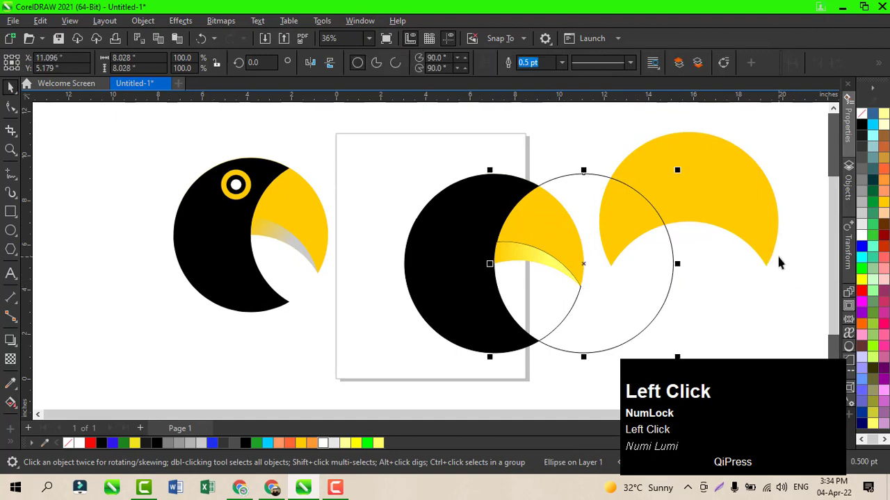
click(882, 192)
click(366, 173)
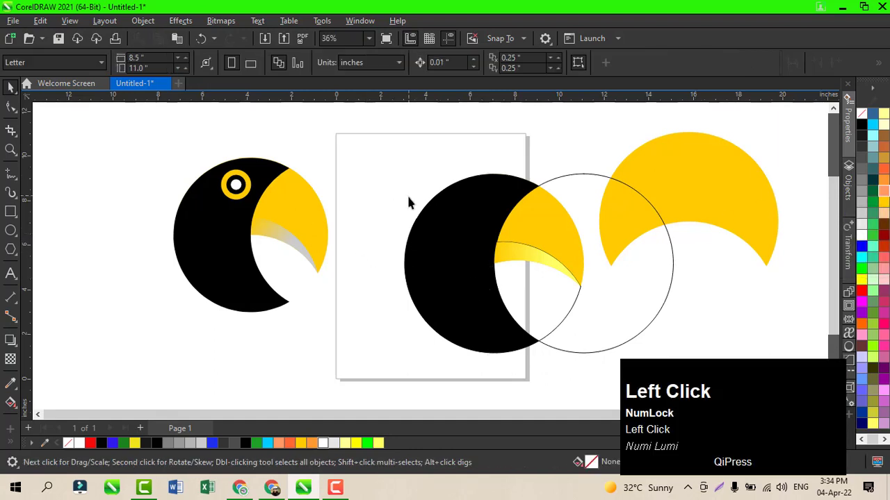
click(574, 178)
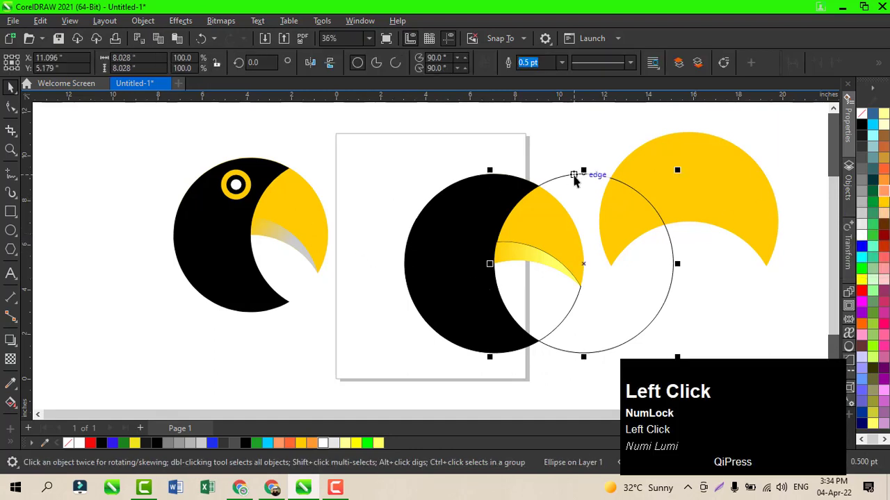
click(574, 179)
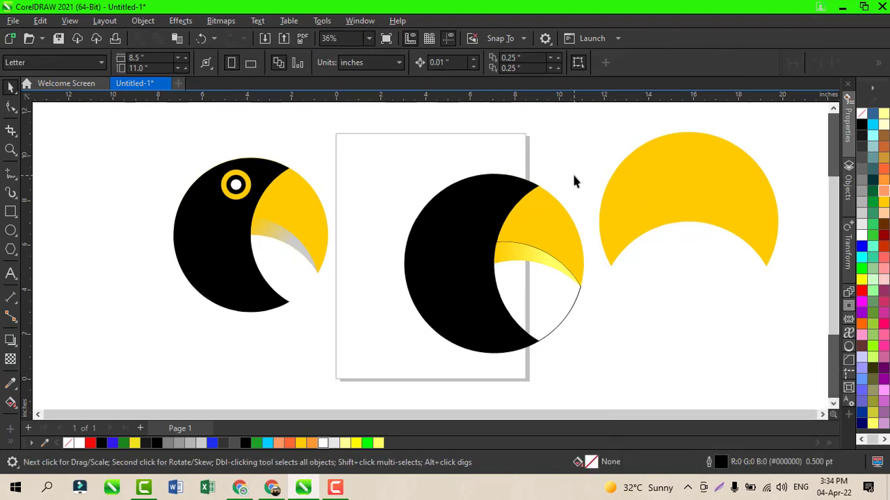
Step: Delete the spare yellow crescent and the leftover trimmed circle outline below the beak
click(681, 183)
key(Delete)
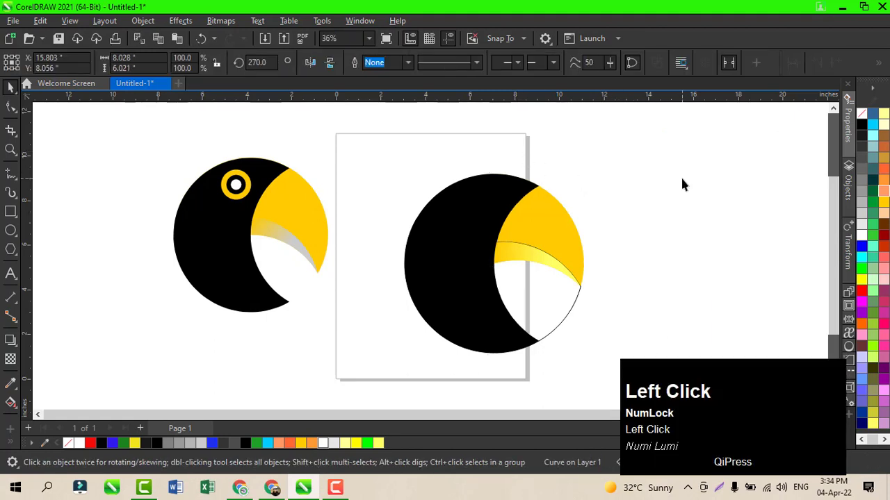
click(565, 312)
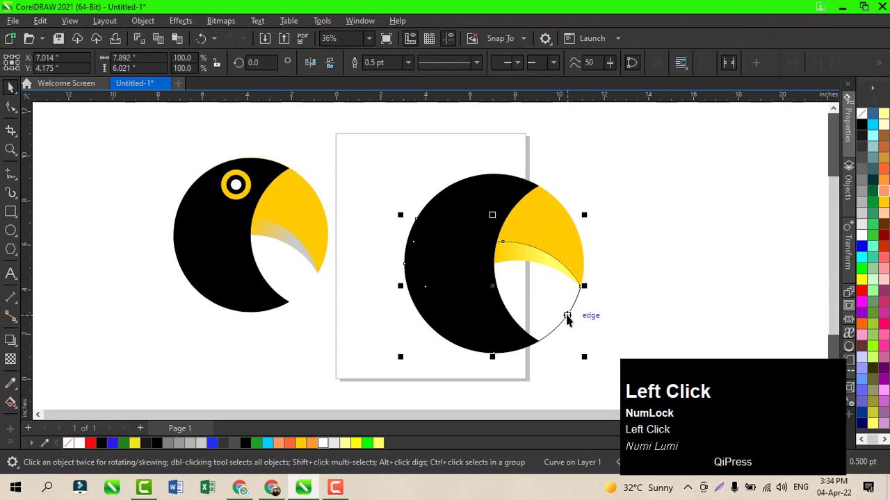
key(Delete)
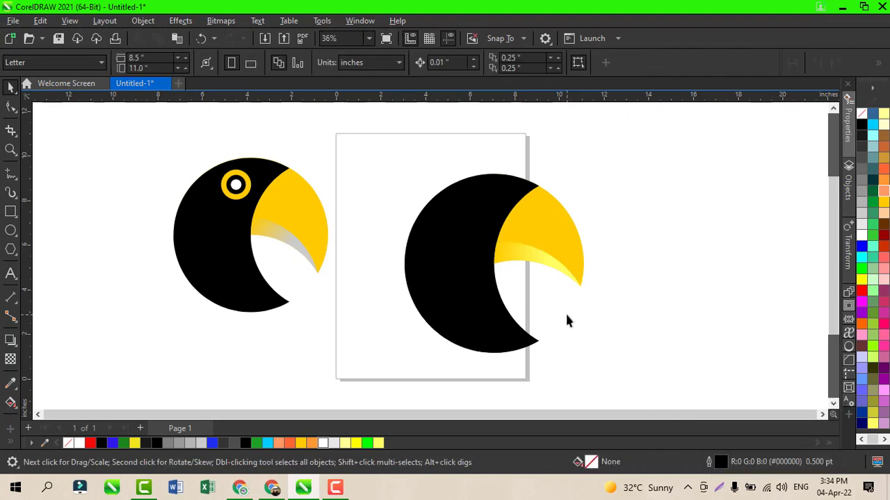
Step: Draw a circle about 1.5 inches wide above the bird head and fill it with sky blue
click(11, 230)
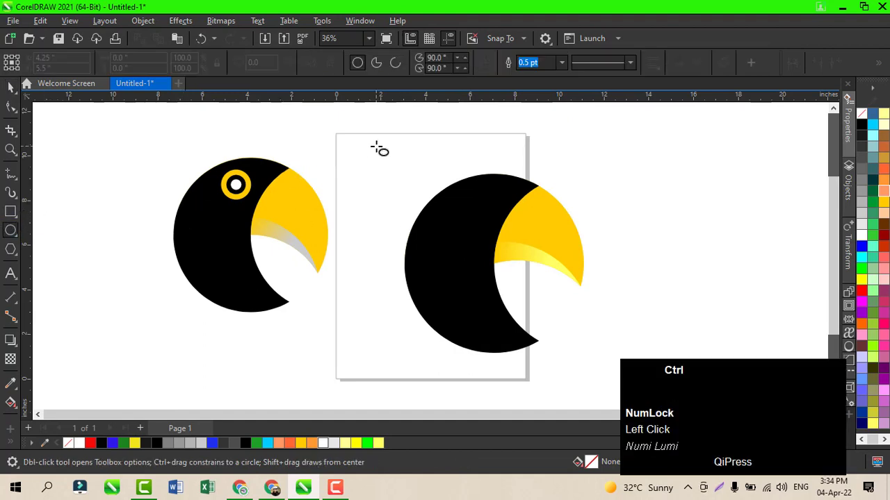
drag(375, 147, 411, 168)
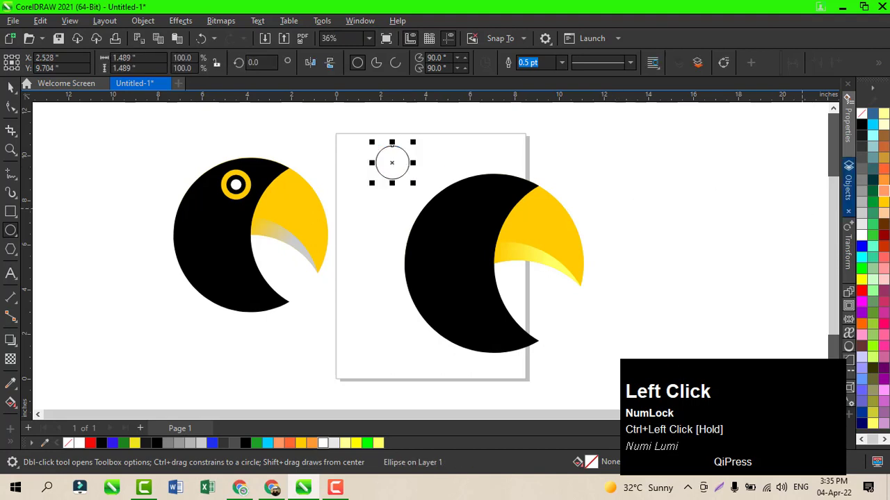
click(884, 172)
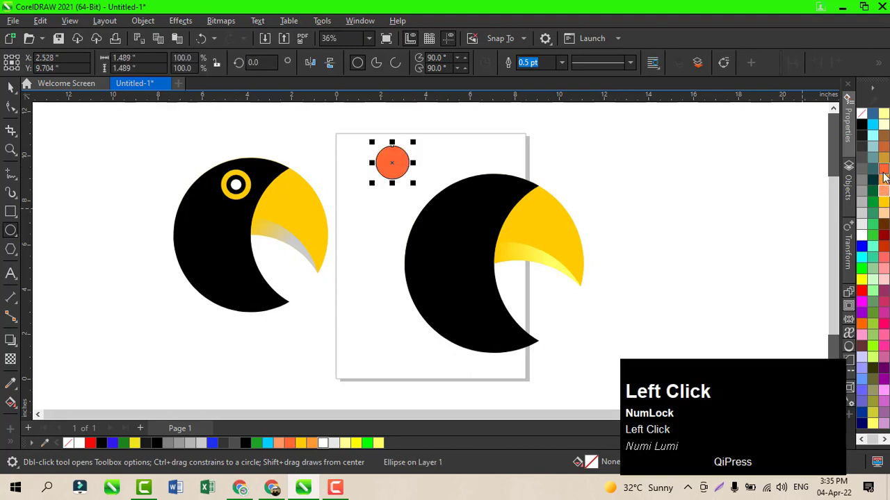
click(883, 180)
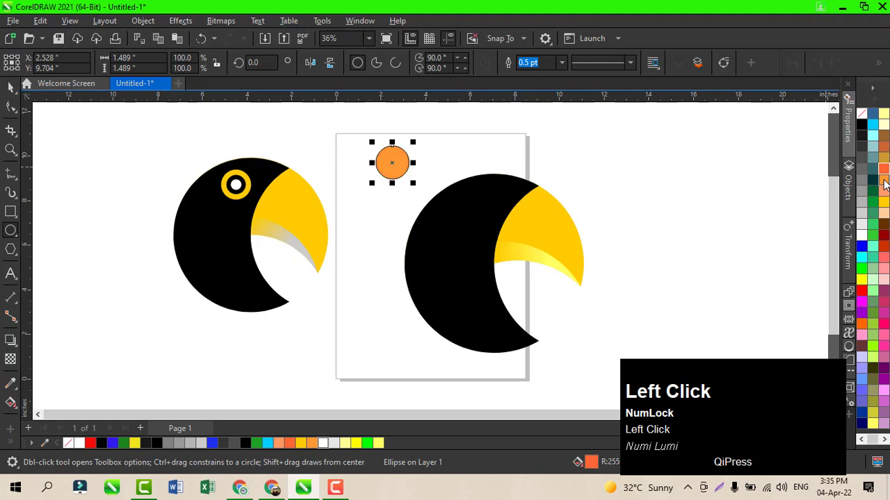
click(883, 171)
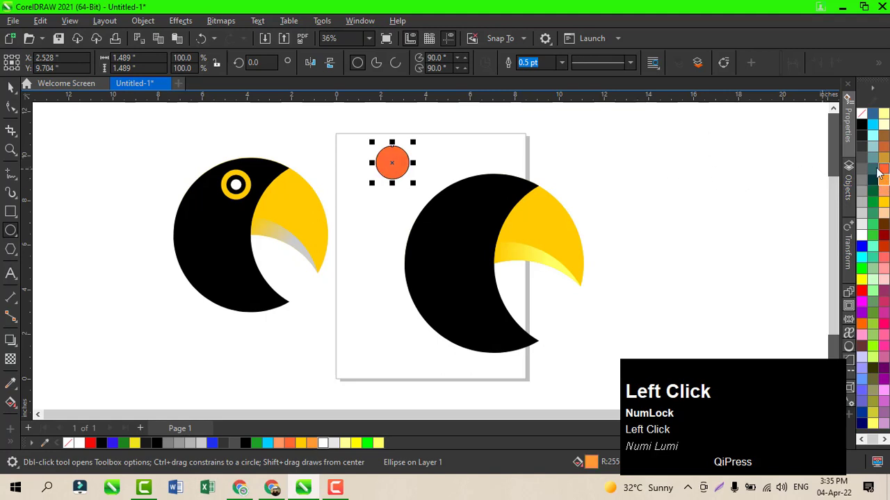
click(873, 127)
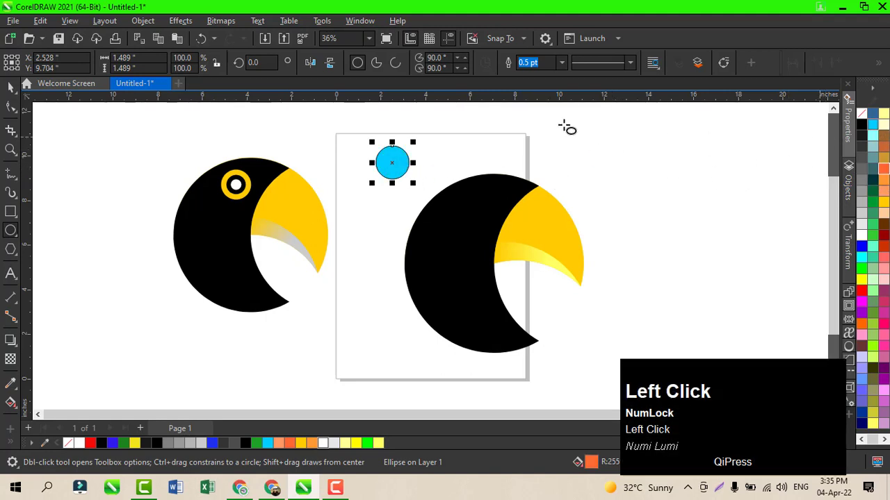
Step: Add two concentric copies inside the blue circle, about 1 inch wide in orange and 0.44 inch wide in white
drag(416, 189, 411, 189)
right_click(411, 188)
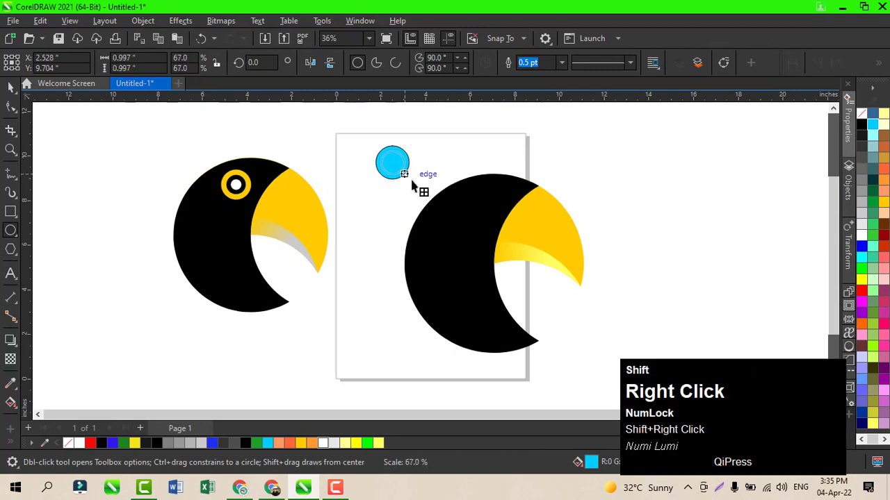
click(883, 169)
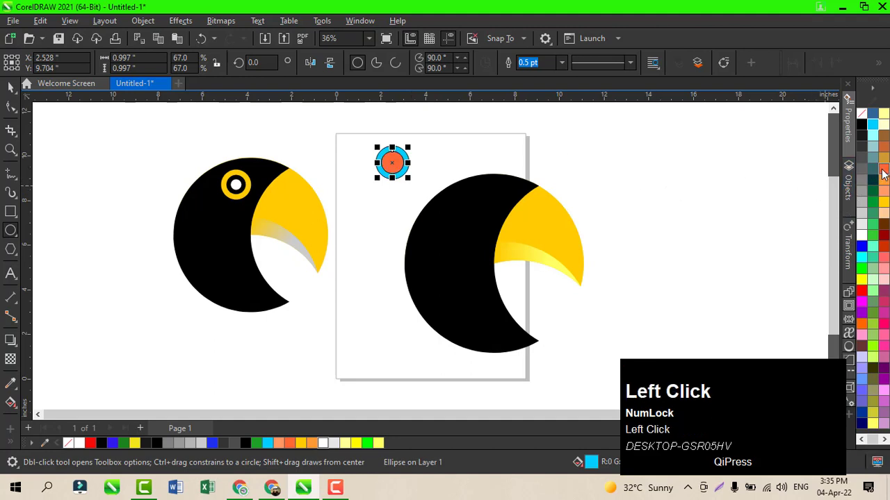
mouse_move(411, 184)
mouse_down()
mouse_move(404, 176)
mouse_move(411, 184)
mouse_up()
shift+right_click(411, 184)
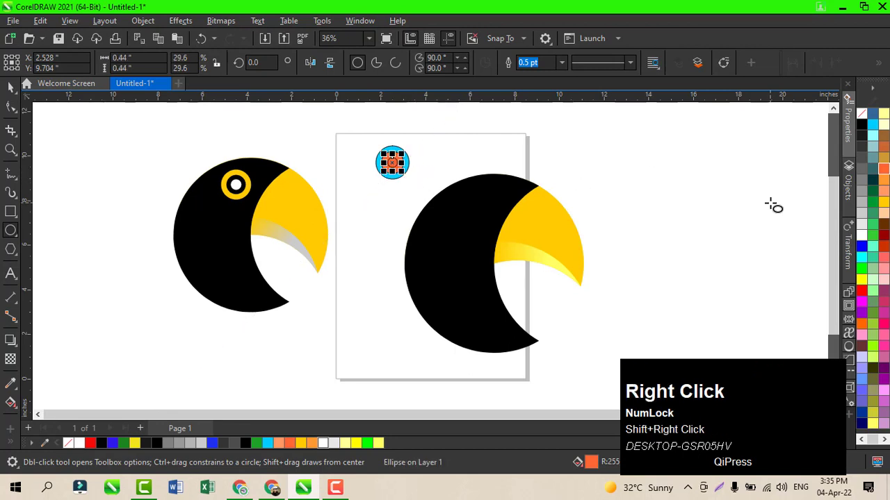
click(673, 181)
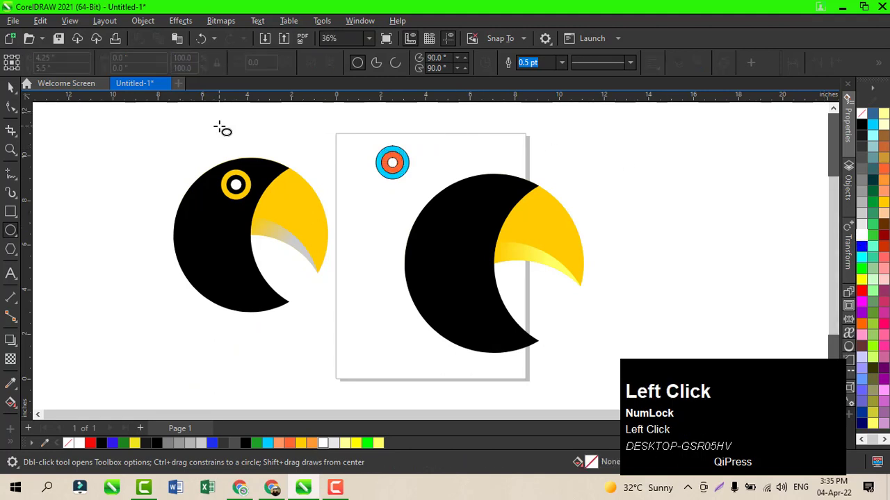
Step: Group the three concentric eye circles and remove their outlines
click(10, 87)
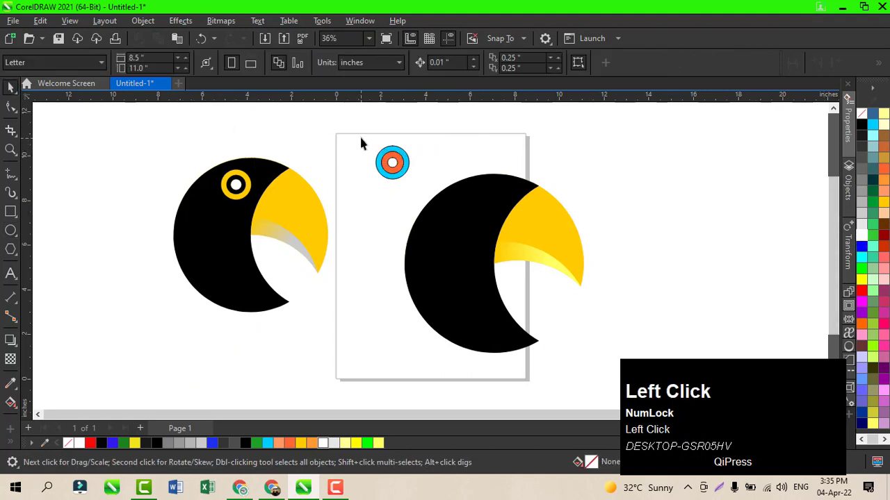
drag(360, 135, 414, 192)
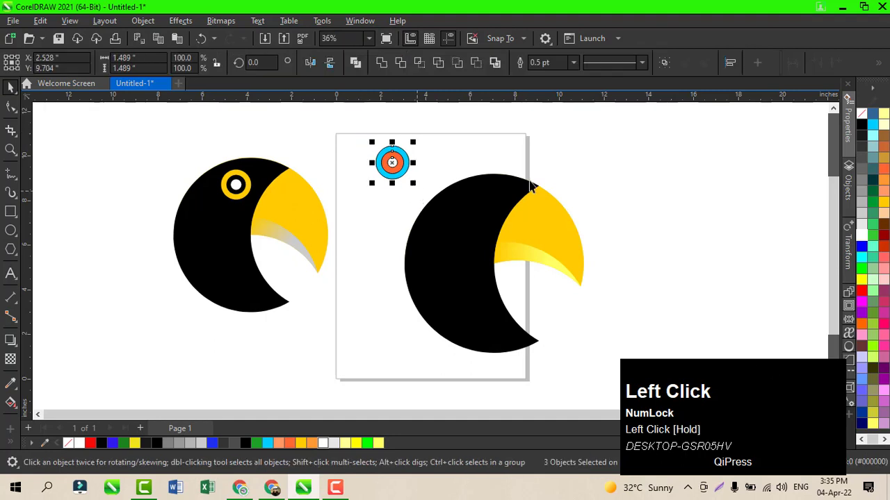
click(665, 67)
right_click(862, 117)
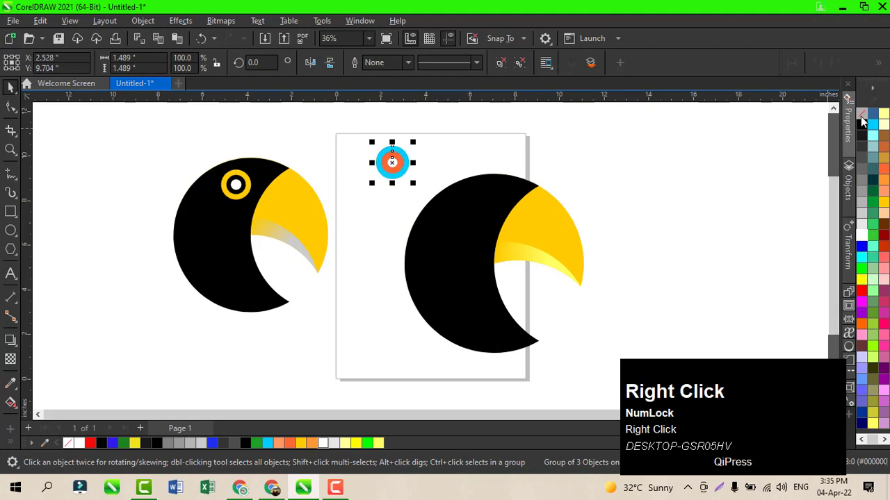
click(609, 106)
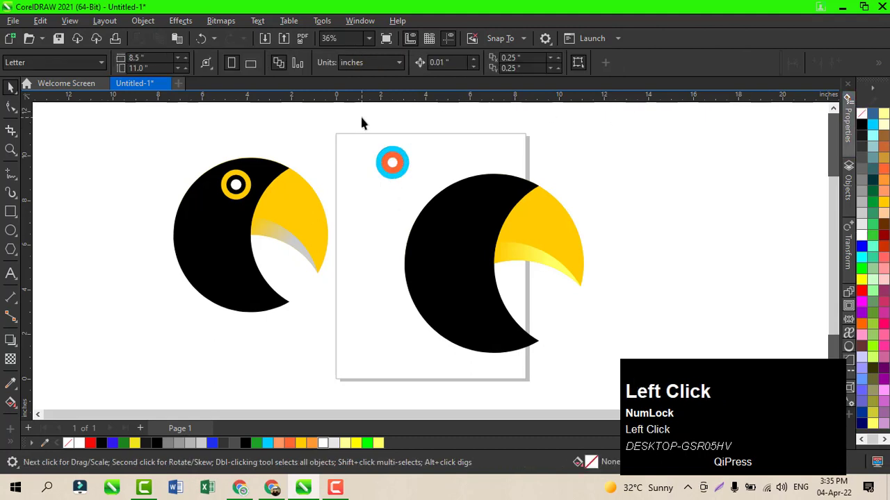
Step: Move the eye group onto the black head beside the beak and scale it down to about 0.86 inch
drag(360, 114, 418, 197)
drag(392, 161, 504, 228)
click(581, 207)
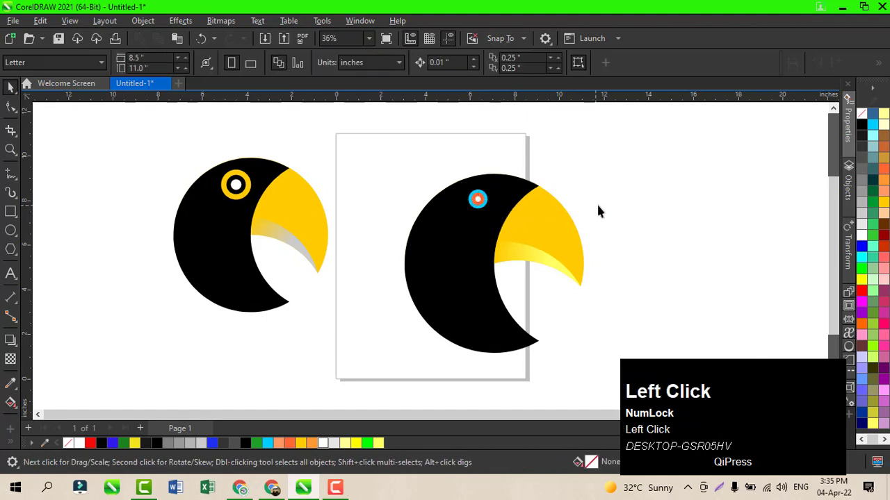
click(480, 205)
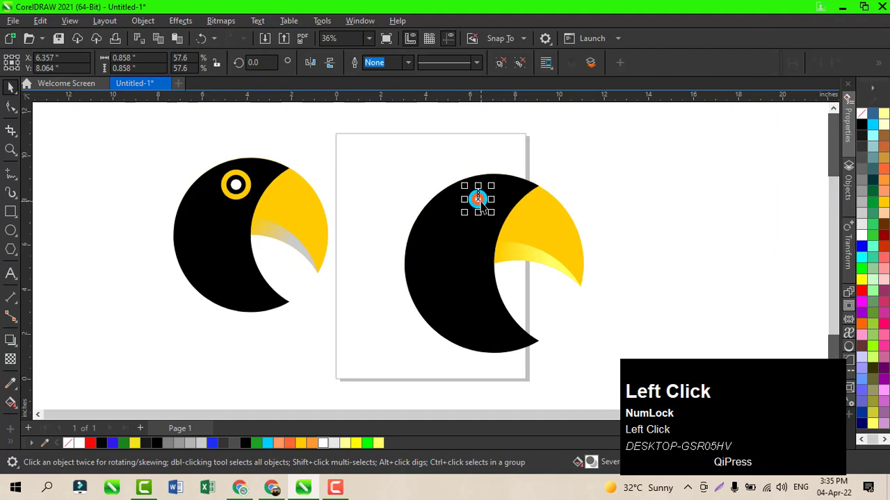
click(569, 195)
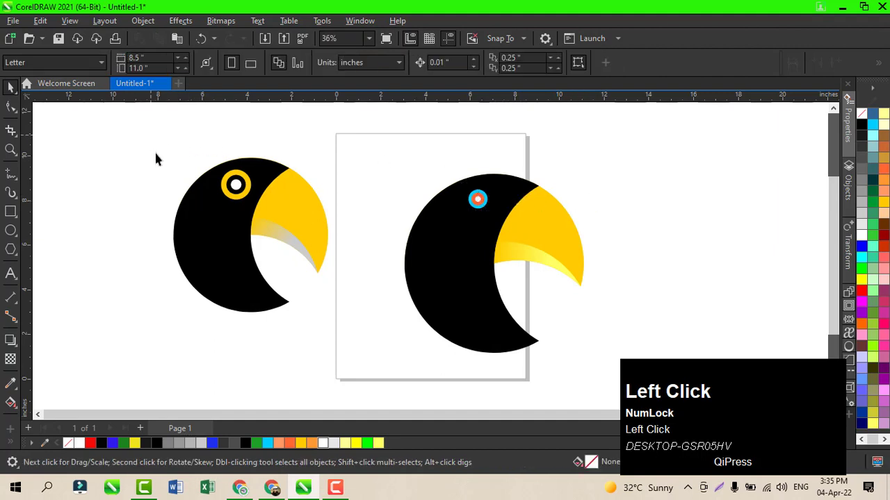
Step: Group all four parts of the new bird head with the blue-ringed eye
drag(152, 135, 353, 320)
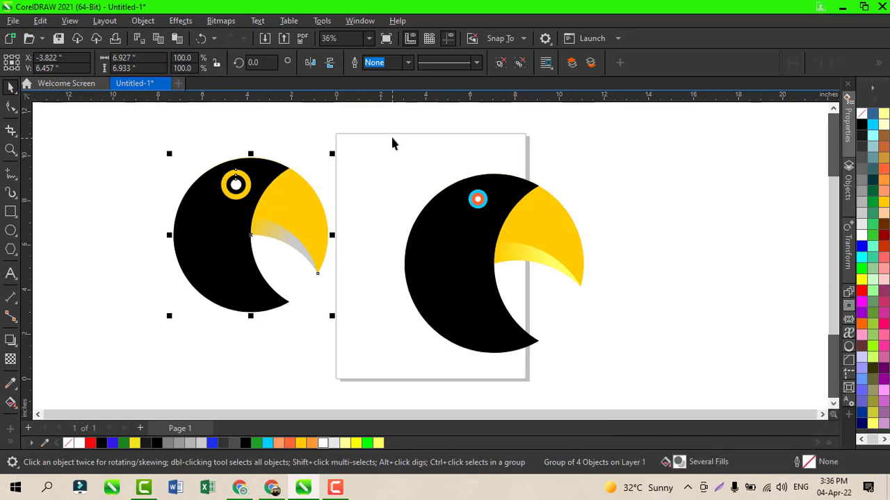
drag(389, 132, 606, 381)
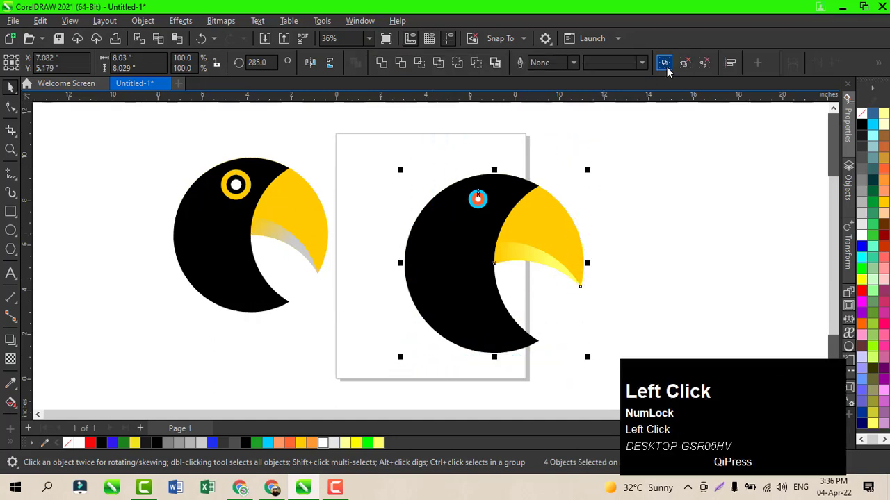
click(633, 226)
Step: Align both bird heads on a common horizontal centre line and move the pair so its centre sits at about X 4.04, Y 6.14 inches
drag(143, 129, 623, 376)
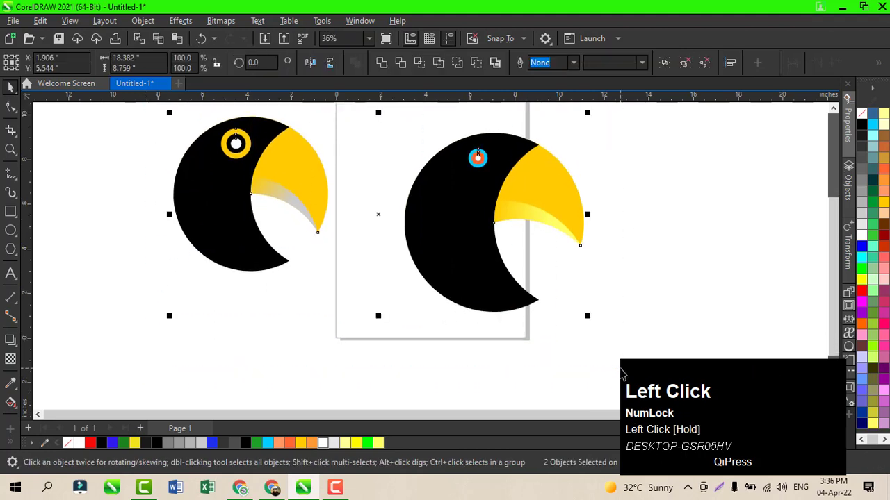
key(e)
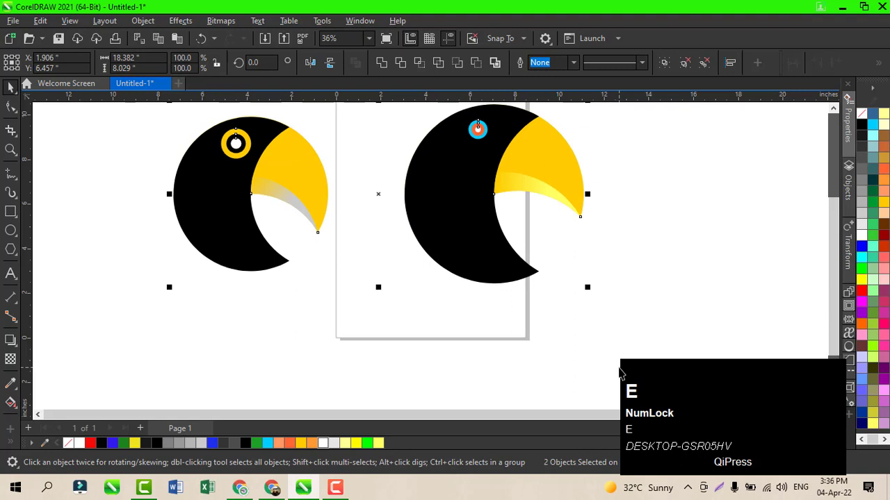
key(shift+F4)
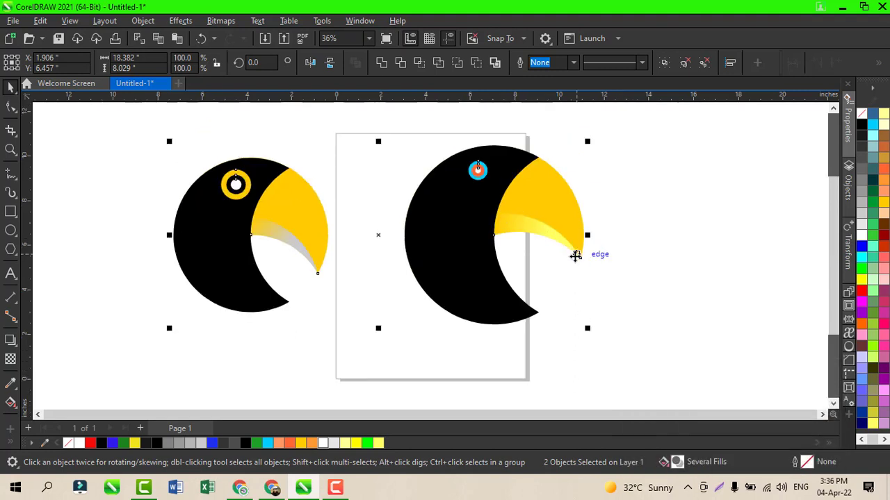
drag(378, 235, 426, 244)
Step: View the two bird heads in a full-screen preview and return to the drawing
click(386, 39)
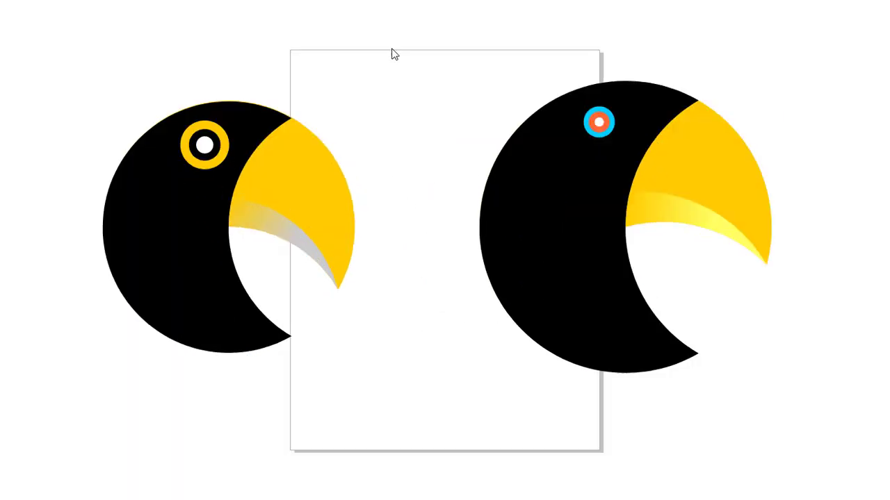
click(448, 150)
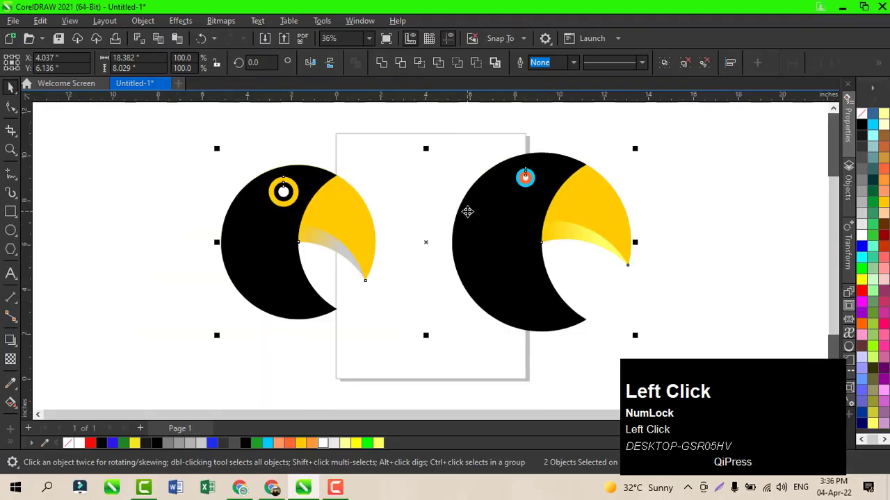
click(343, 490)
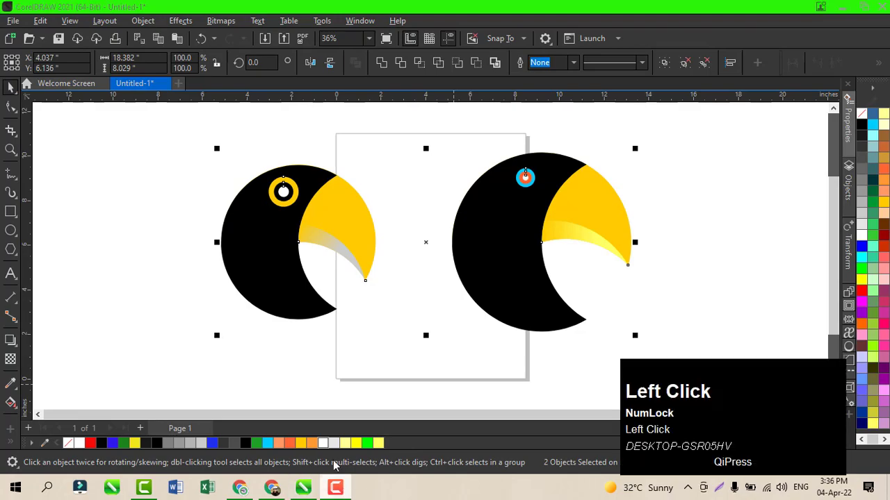